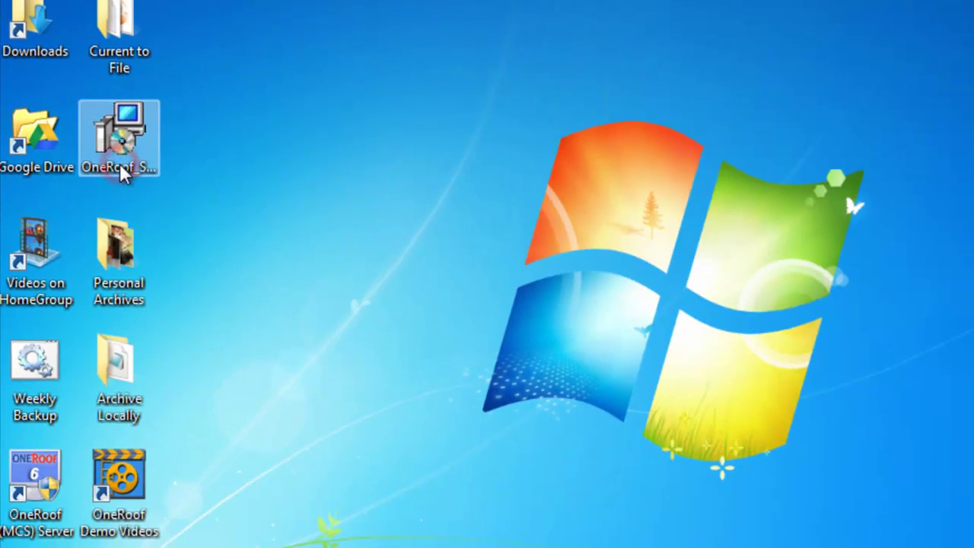
- Launch the OneRoof Server installer, approve the User Account Control prompt and keep English as the setup language
{"action": "double_click", "coordinate": [119, 163]}
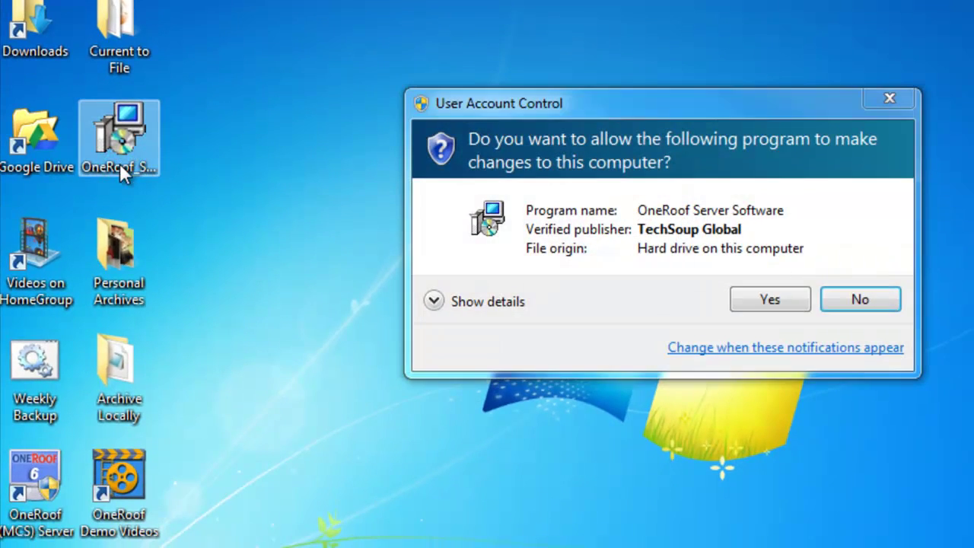
{"action": "left_click", "coordinate": [631, 303]}
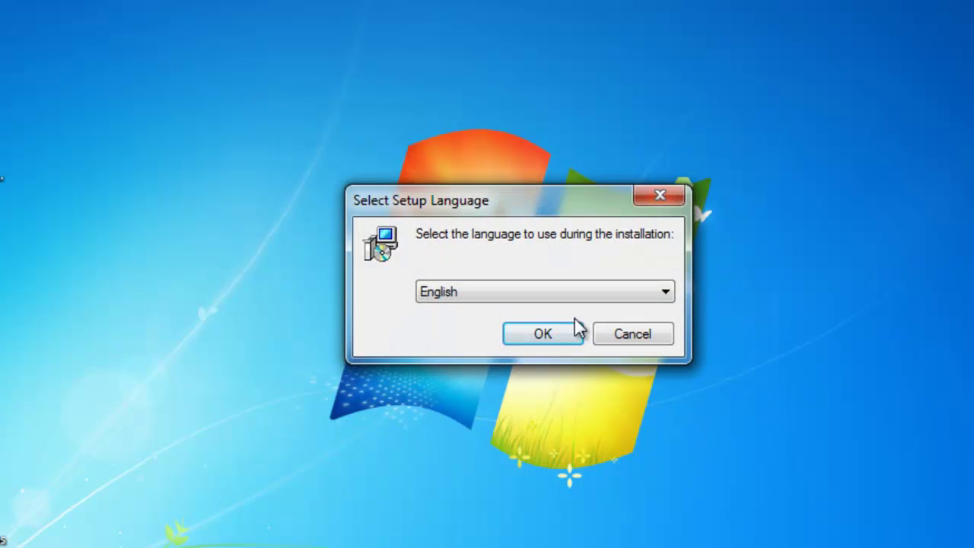
{"action": "left_click", "coordinate": [553, 334]}
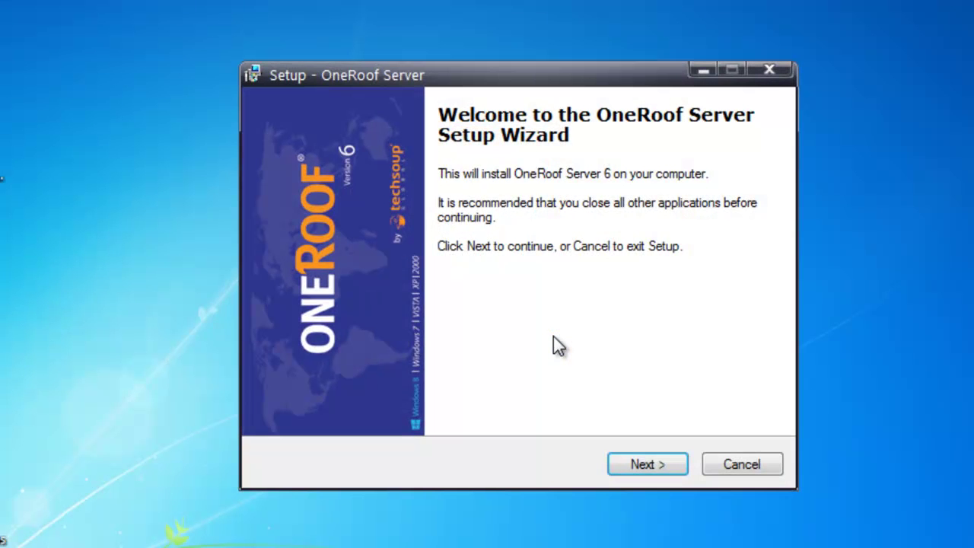
- Accept the licence agreement and advance to the Select Destination Location page
{"action": "left_click", "coordinate": [643, 467]}
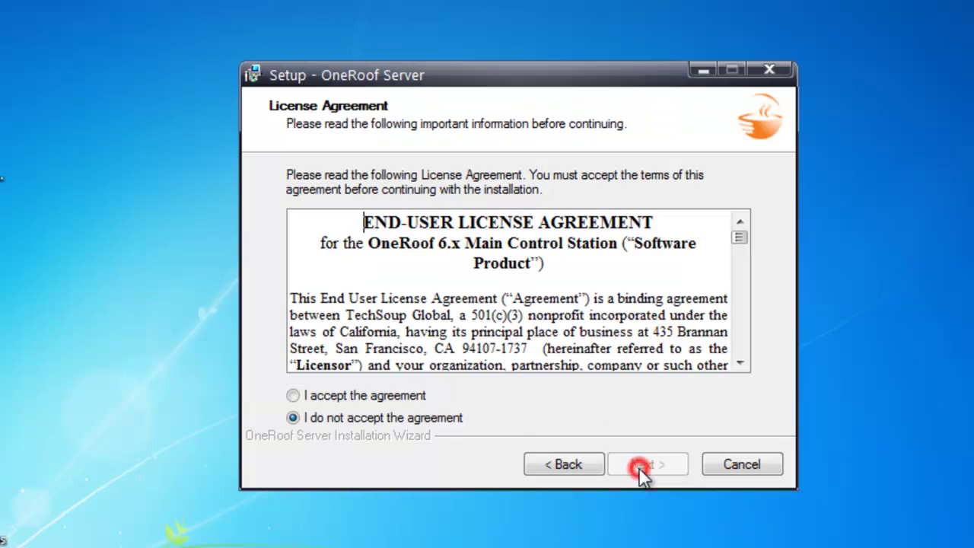
{"action": "left_click", "coordinate": [407, 395]}
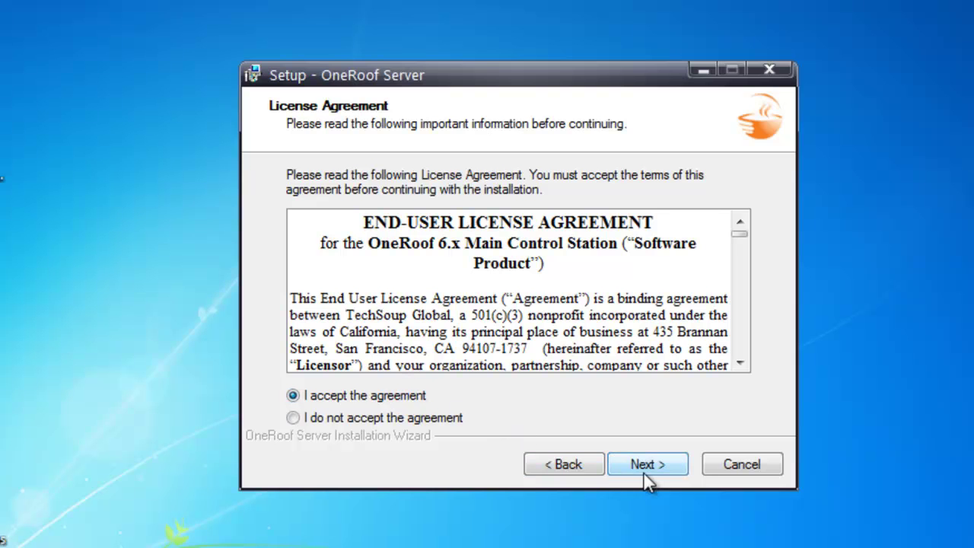
{"action": "left_click", "coordinate": [644, 465]}
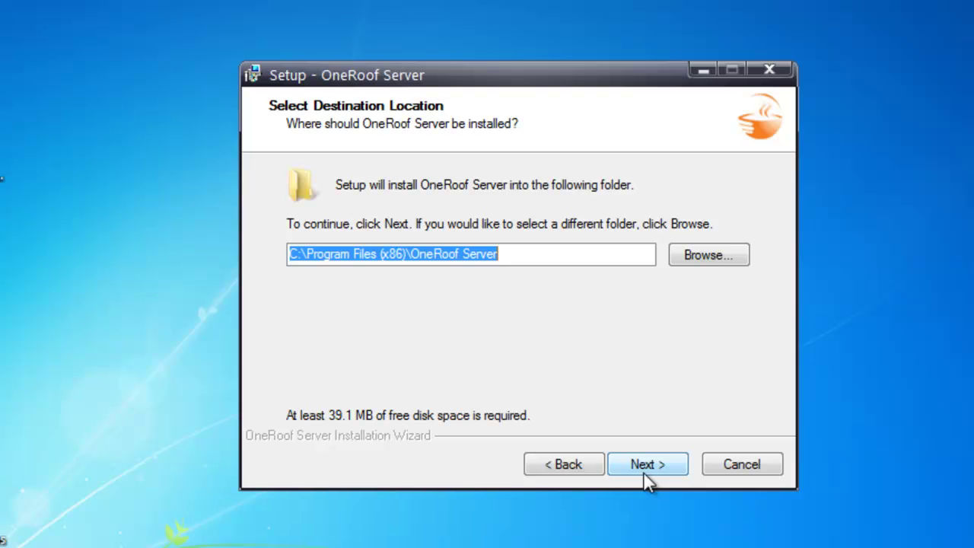
- Install OneRoof Server with the default folder, full components, default Start Menu folder and desktop icon
{"action": "left_click", "coordinate": [645, 465]}
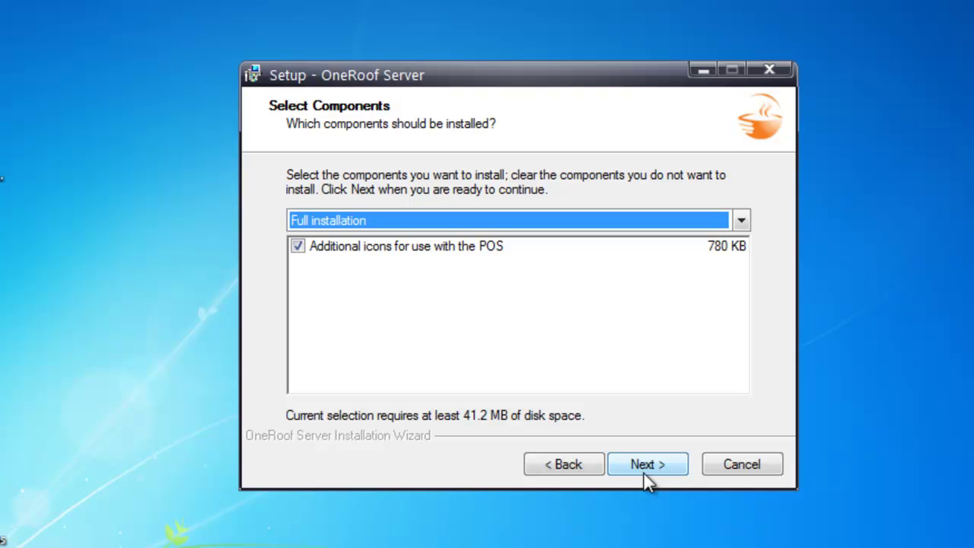
{"action": "left_click", "coordinate": [644, 472]}
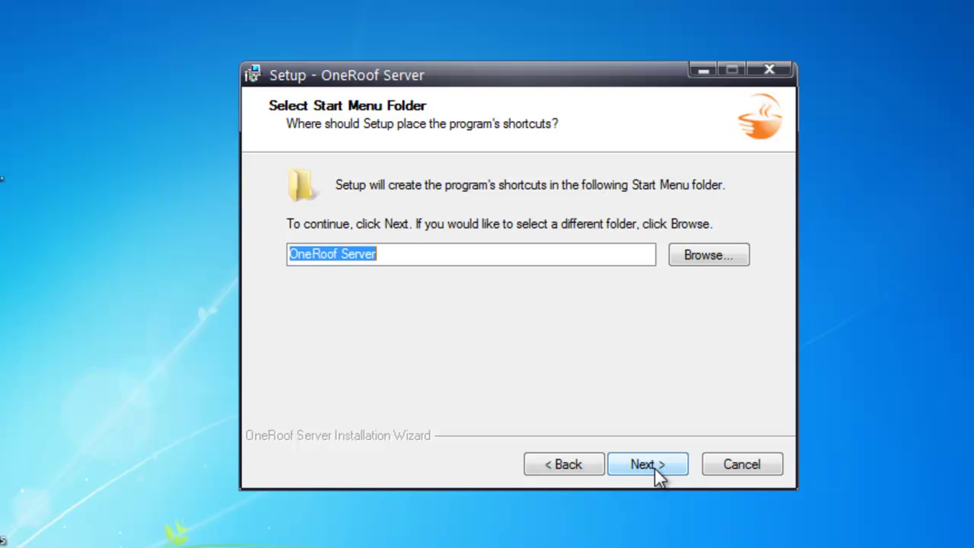
{"action": "left_click", "coordinate": [657, 472]}
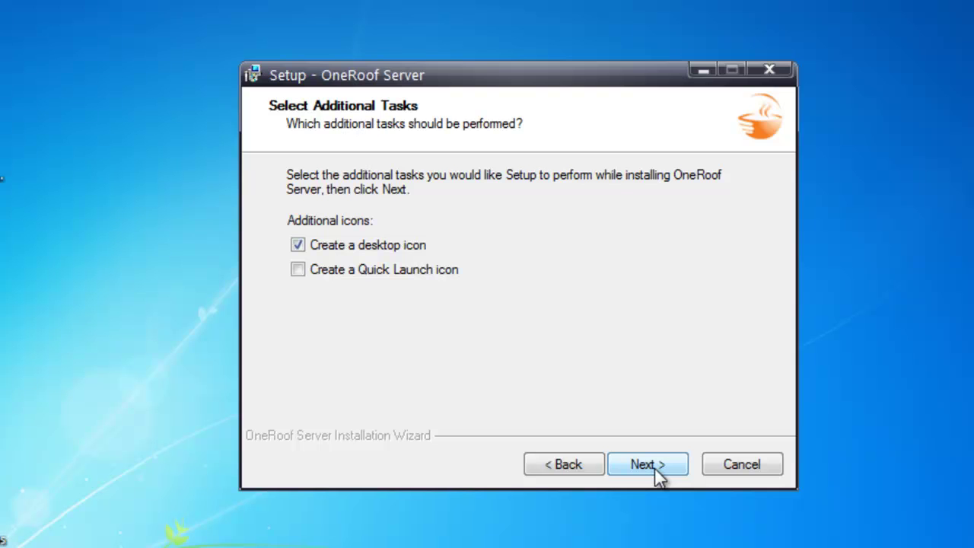
{"action": "left_click", "coordinate": [656, 472]}
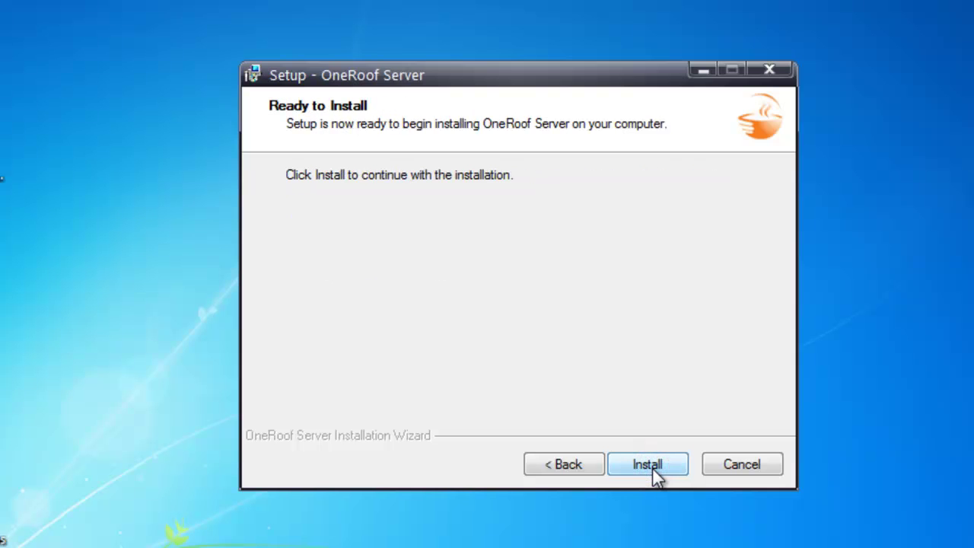
{"action": "left_click", "coordinate": [654, 469]}
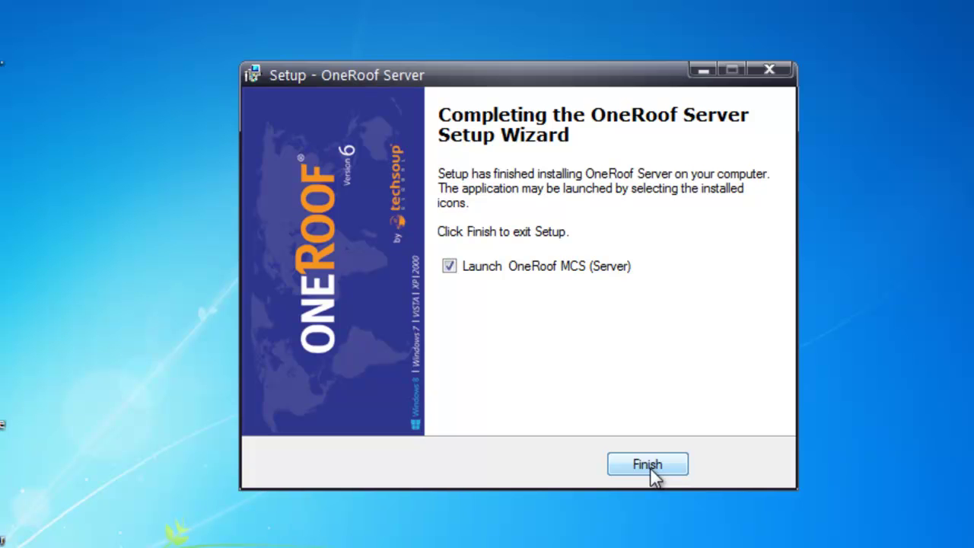
- Finish setup, launching OneRoof MCS, and register as a Telecentre organization type
{"action": "left_click", "coordinate": [651, 467]}
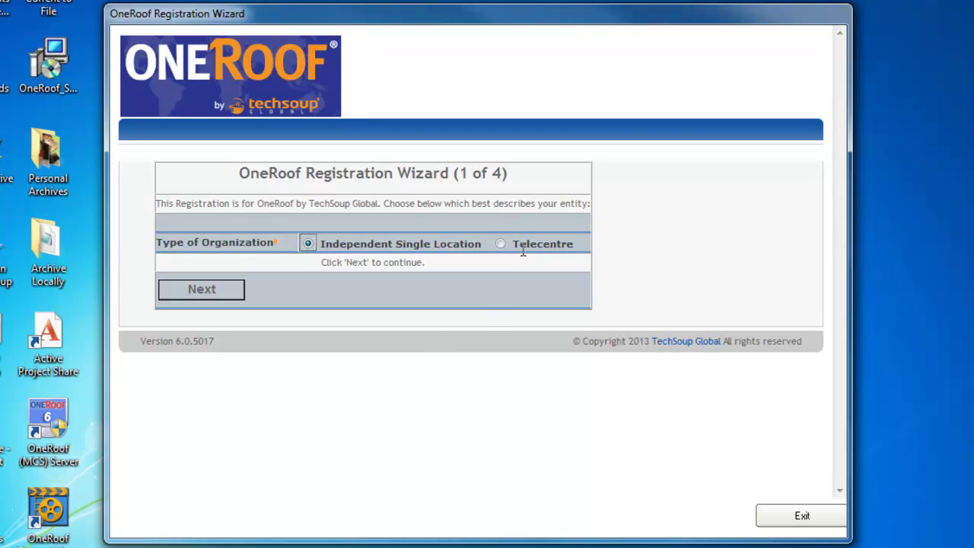
{"action": "left_click", "coordinate": [501, 244]}
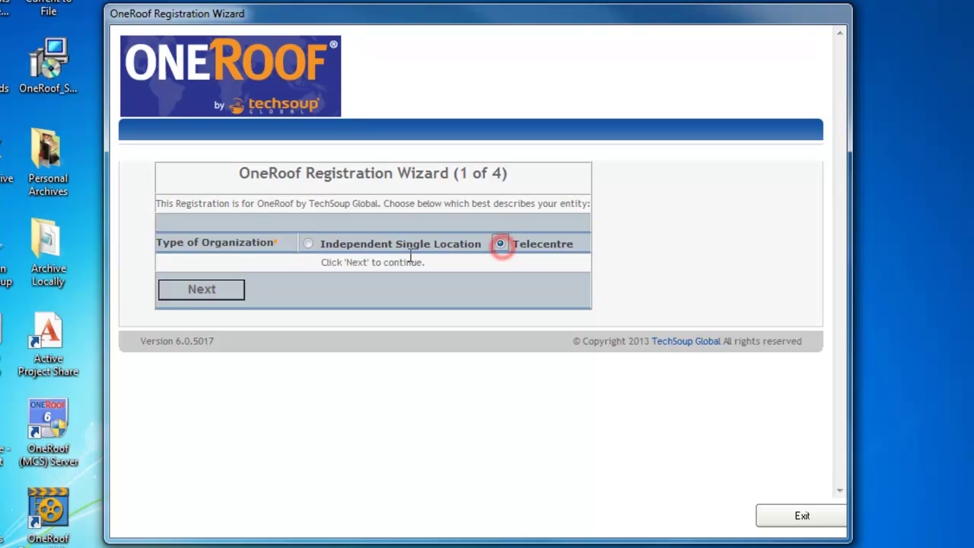
{"action": "left_click", "coordinate": [202, 290]}
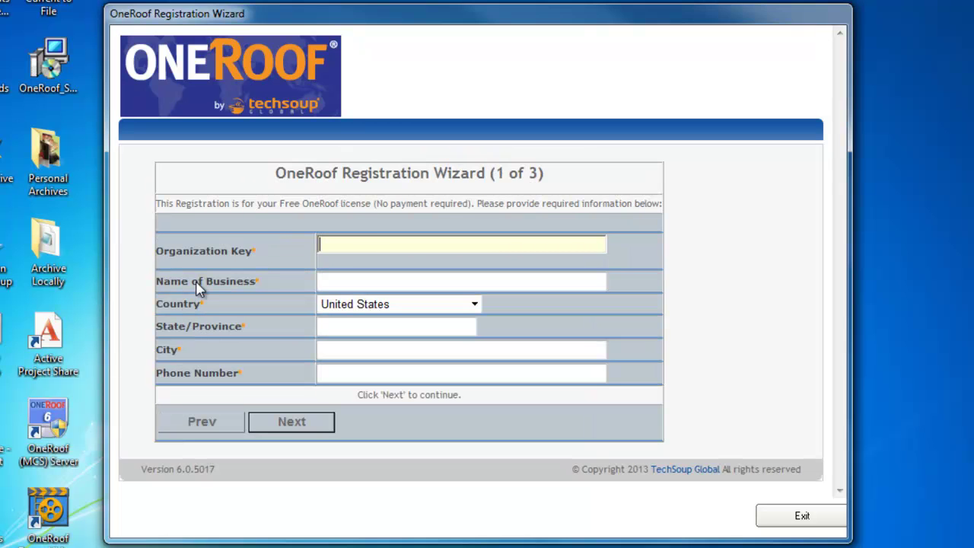
- Paste the organization key and enter 'Caffeene' as the business name
{"action": "left_click", "coordinate": [509, 247]}
{"action": "left_click", "coordinate": [507, 246]}
{"action": "key", "text": "ctrl+v"}
{"action": "key", "text": "ctrl+v"}
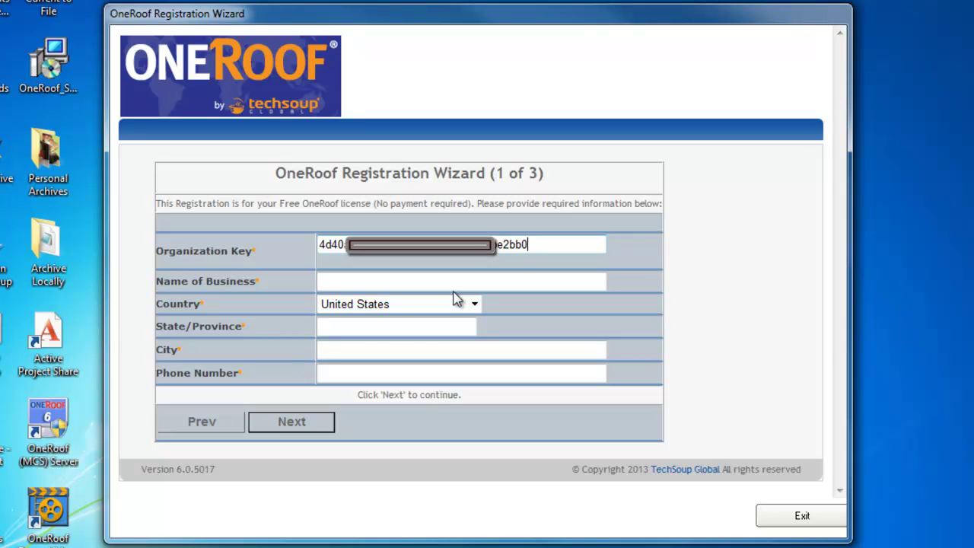
{"action": "left_click", "coordinate": [457, 283]}
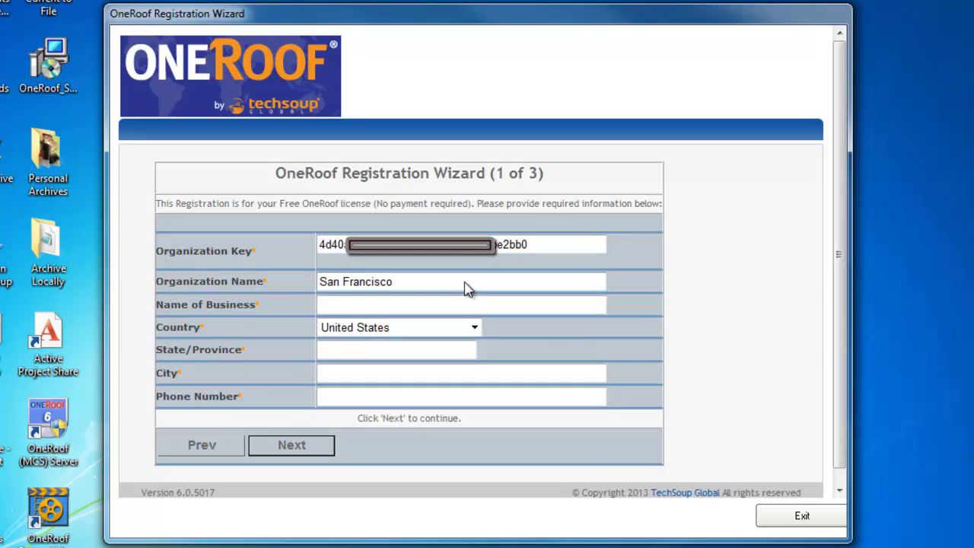
{"action": "left_click", "coordinate": [441, 303]}
{"action": "type", "text": "Caffeene"}
- Set the location to Canada, MB, Winnipeg, enter the business phone number, and continue to page 2
{"action": "key", "text": "Tab"}
{"action": "key", "text": "c"}
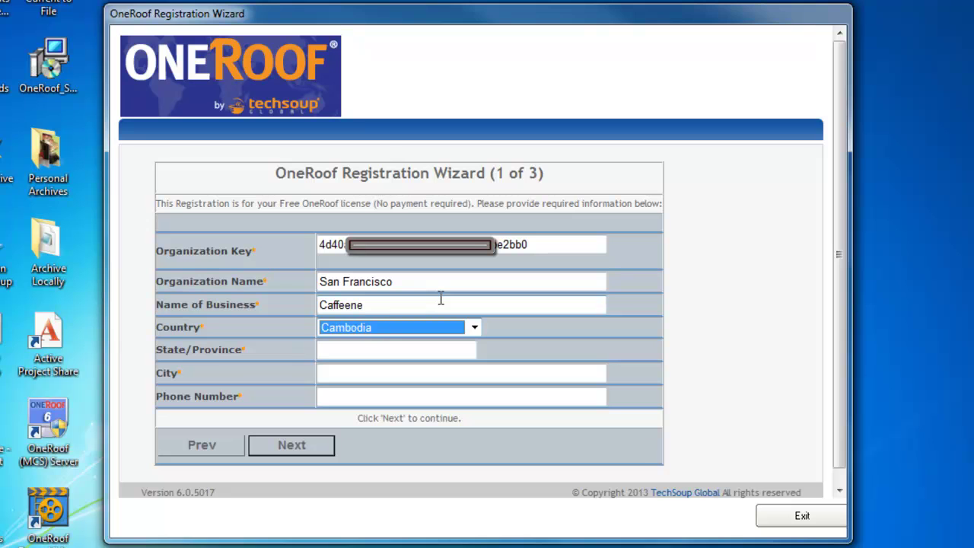
{"action": "key", "text": "c"}
{"action": "key", "text": "c"}
{"action": "key", "text": "Tab"}
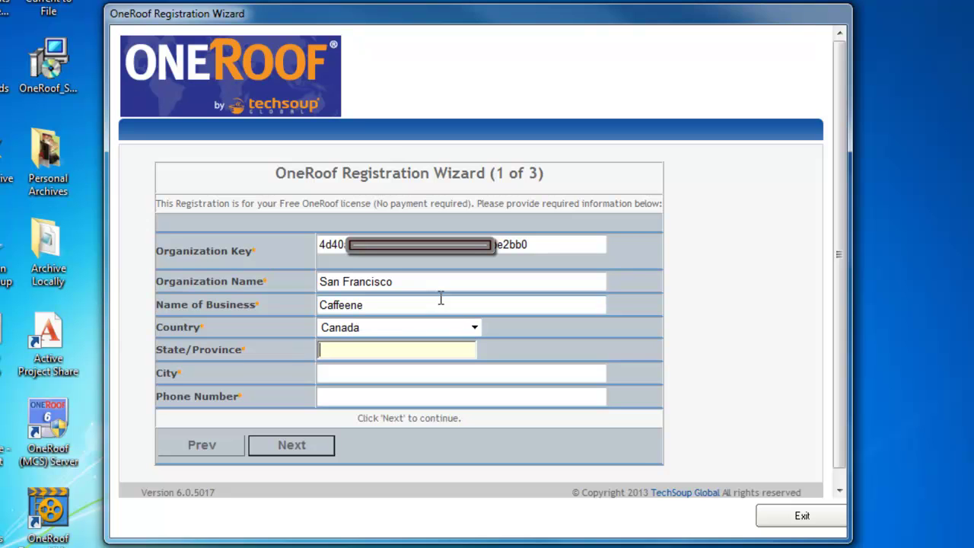
{"action": "type", "text": "MB"}
{"action": "key", "text": "Tab"}
{"action": "type", "text": "Winnipeg"}
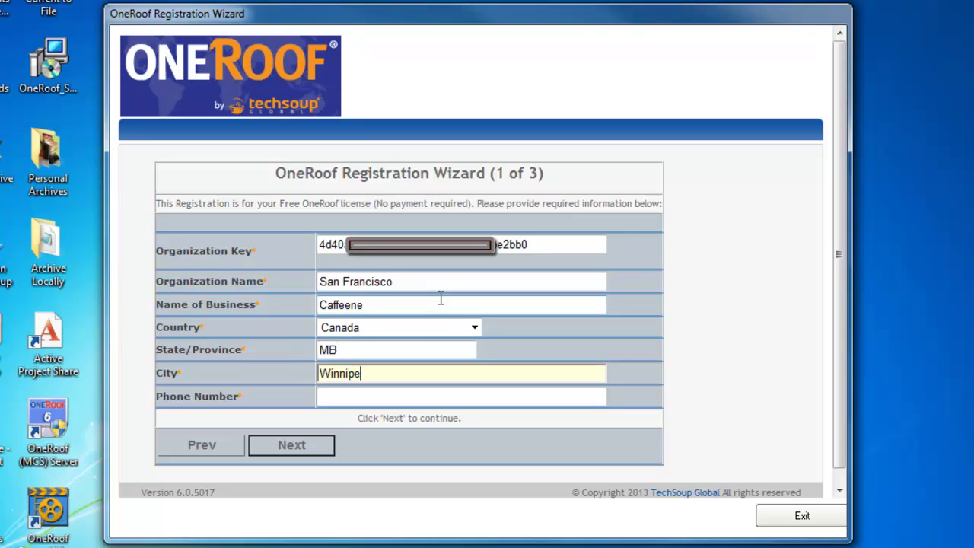
{"action": "left_click", "coordinate": [443, 394]}
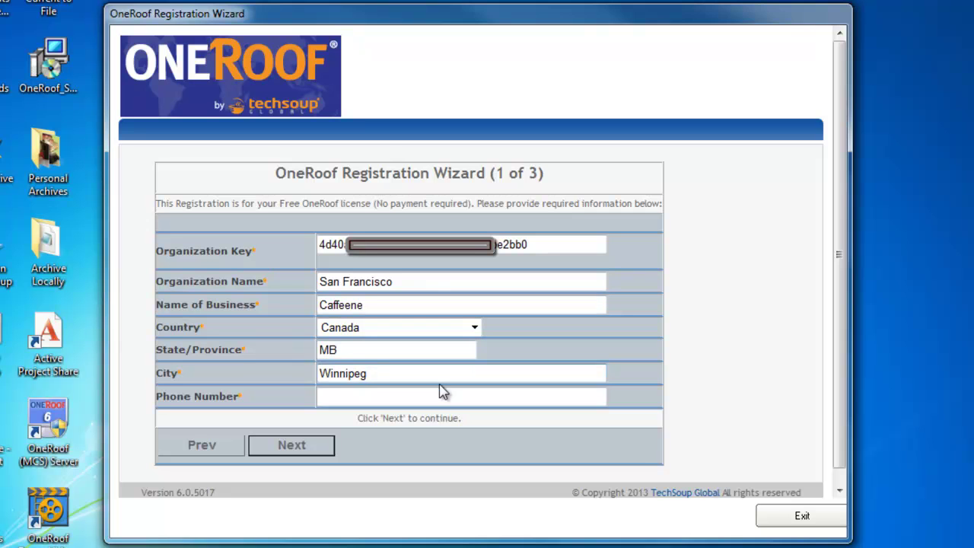
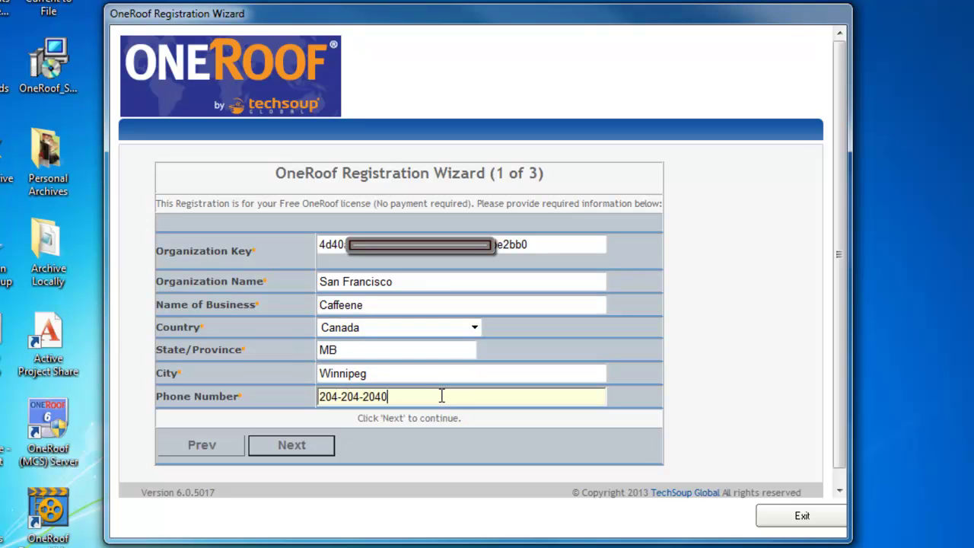
{"action": "left_click", "coordinate": [295, 446]}
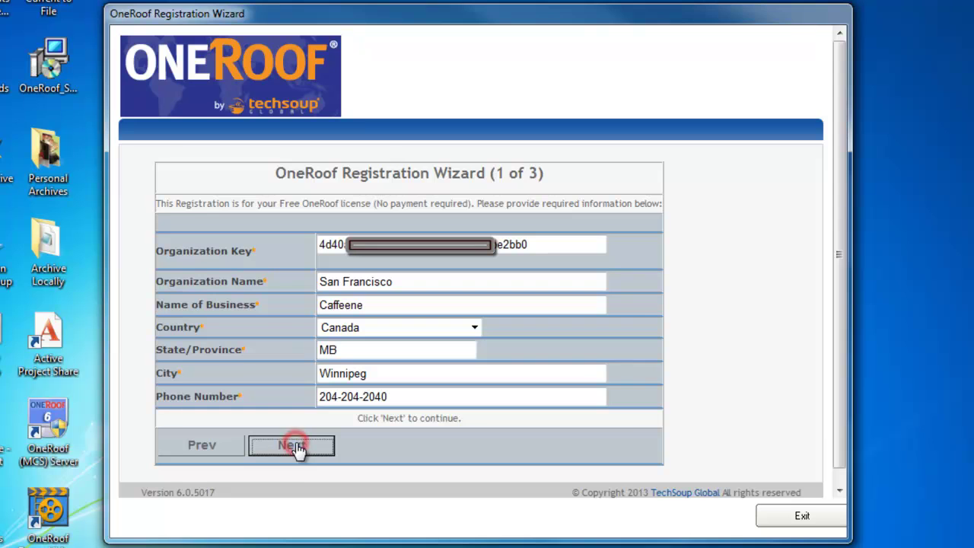
- Enter the administrator's first name, last name and e-mail address
{"action": "type", "text": "John"}
{"action": "key", "text": "Tab"}
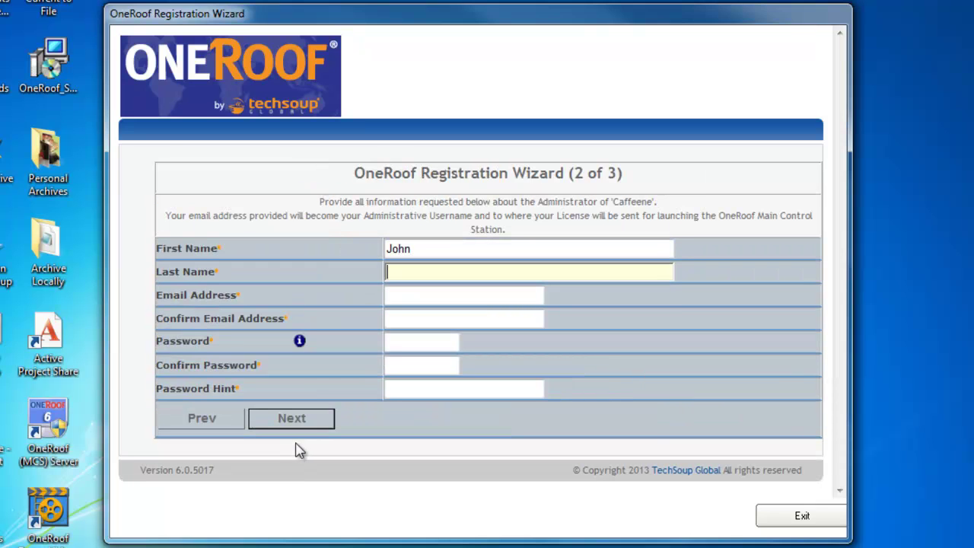
{"action": "type", "text": "Doe"}
{"action": "key", "text": "Tab"}
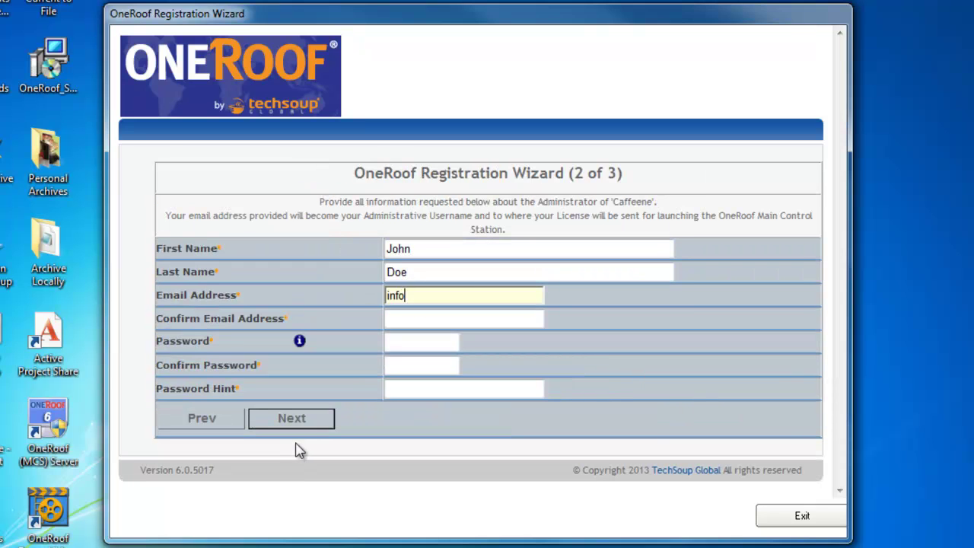
- Enter the account password twice and a password hint, then continue to page 3
{"action": "key", "text": "Tab"}
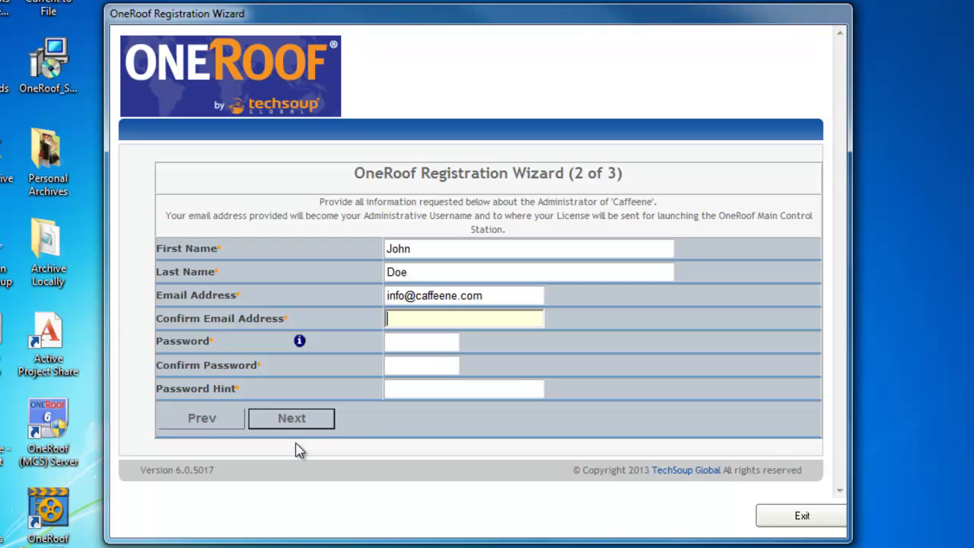
{"action": "key", "text": "Tab"}
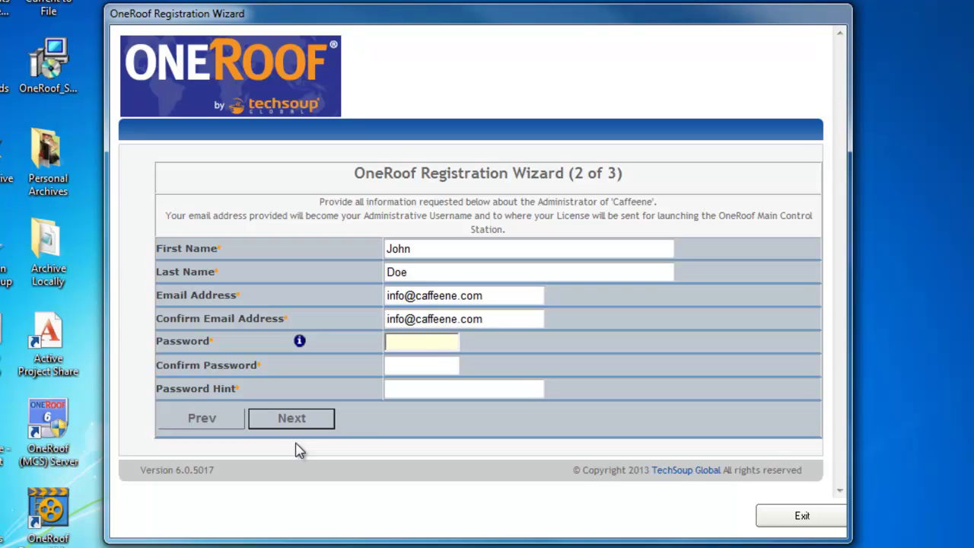
{"action": "type", "text": "password"}
{"action": "key", "text": "Tab"}
{"action": "type", "text": "password"}
{"action": "key", "text": "Tab"}
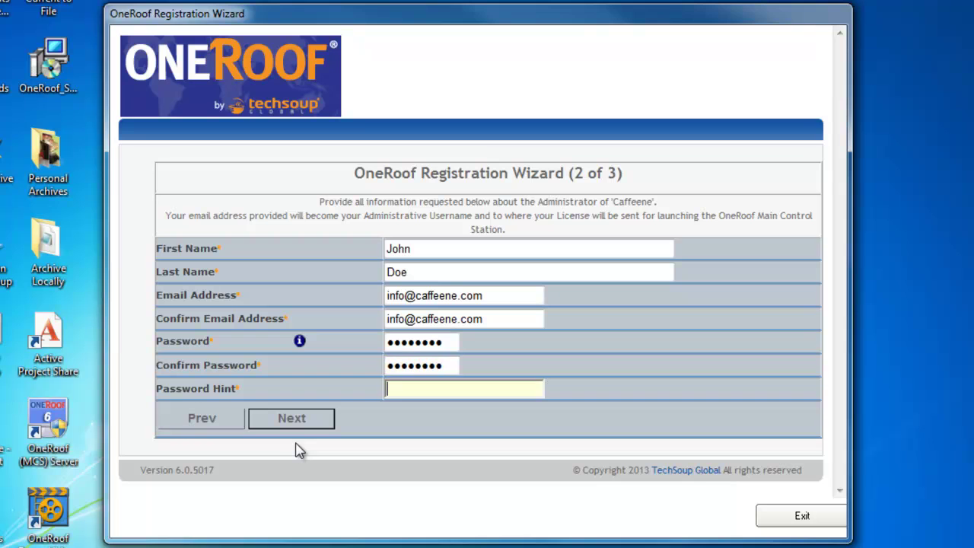
{"action": "type", "text": "The password hint"}
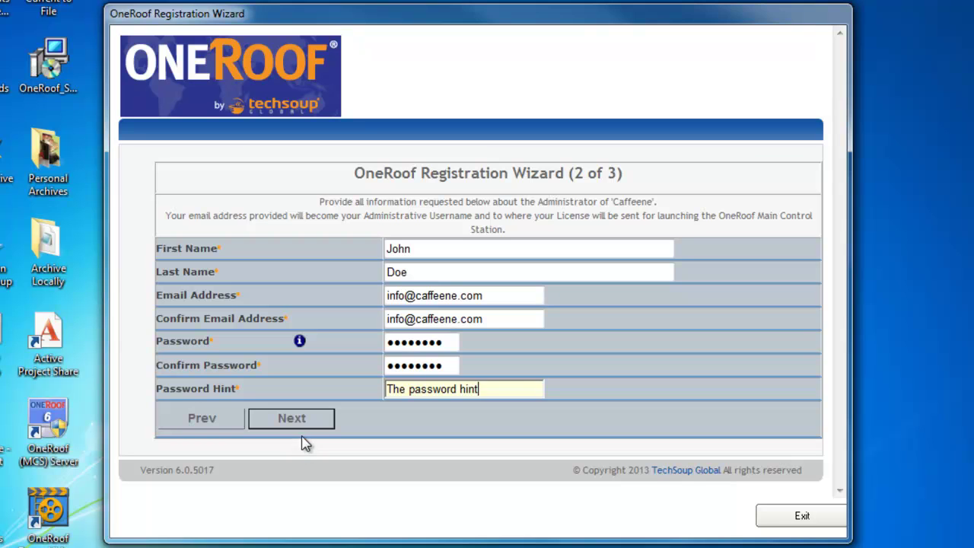
{"action": "left_click", "coordinate": [303, 426]}
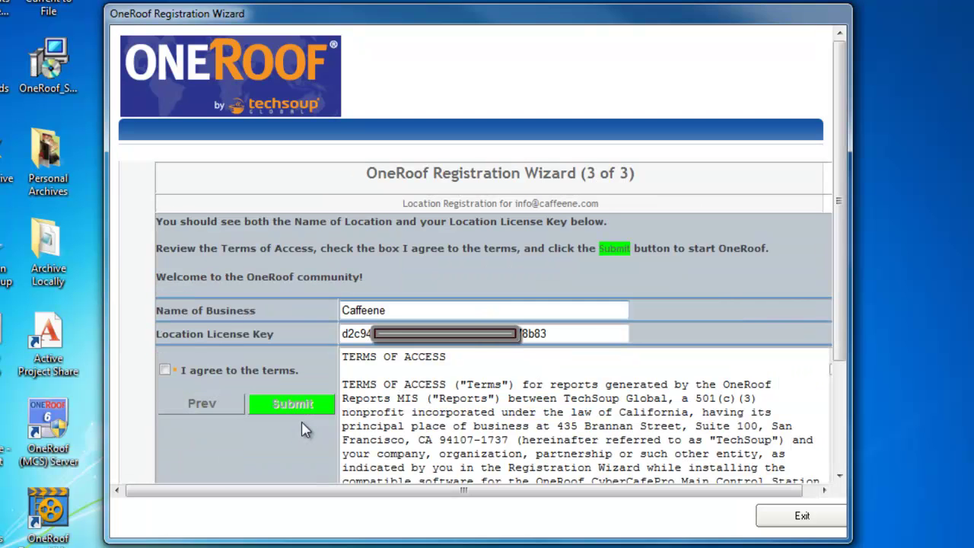
- Read through the Terms of Access, agree to the terms and submit the registration
{"action": "scroll", "coordinate": [495, 431], "scroll_direction": "down", "scroll_amount": 2}
{"action": "scroll", "coordinate": [495, 431], "scroll_direction": "down", "scroll_amount": 10}
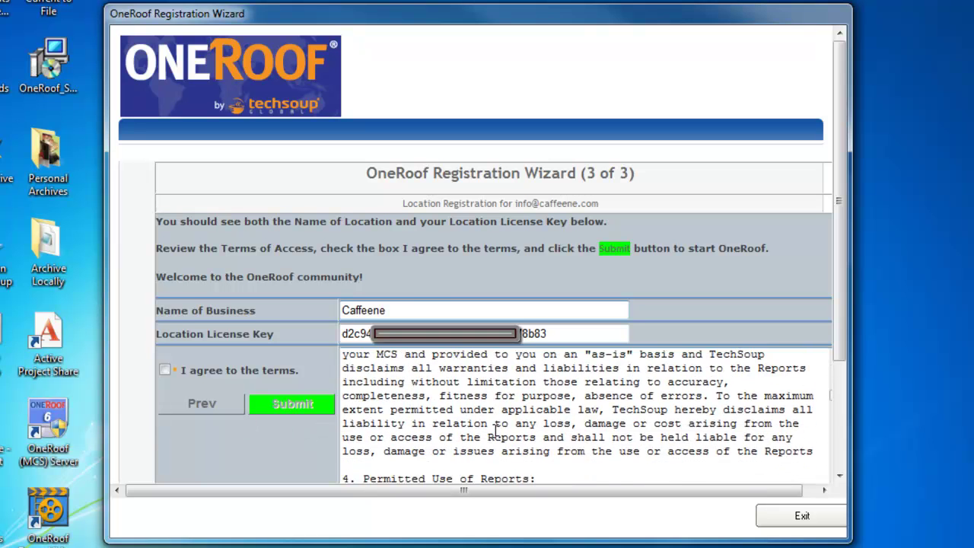
{"action": "scroll", "coordinate": [495, 431], "scroll_direction": "down", "scroll_amount": 3}
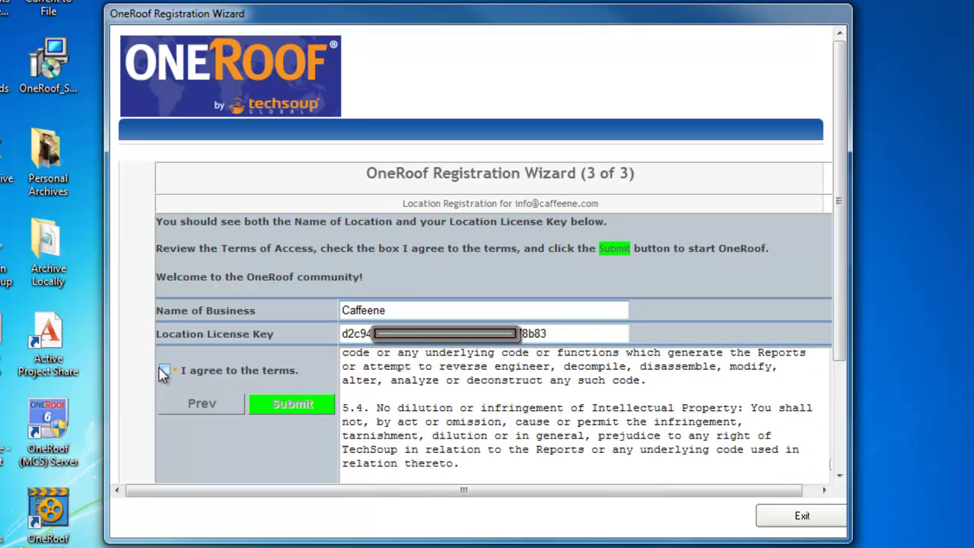
{"action": "left_click", "coordinate": [164, 370]}
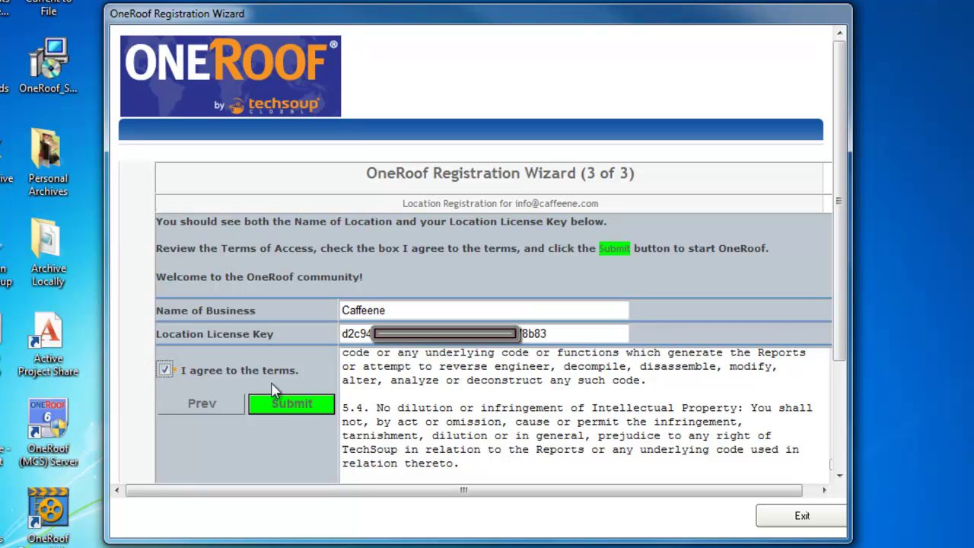
{"action": "left_click", "coordinate": [293, 404]}
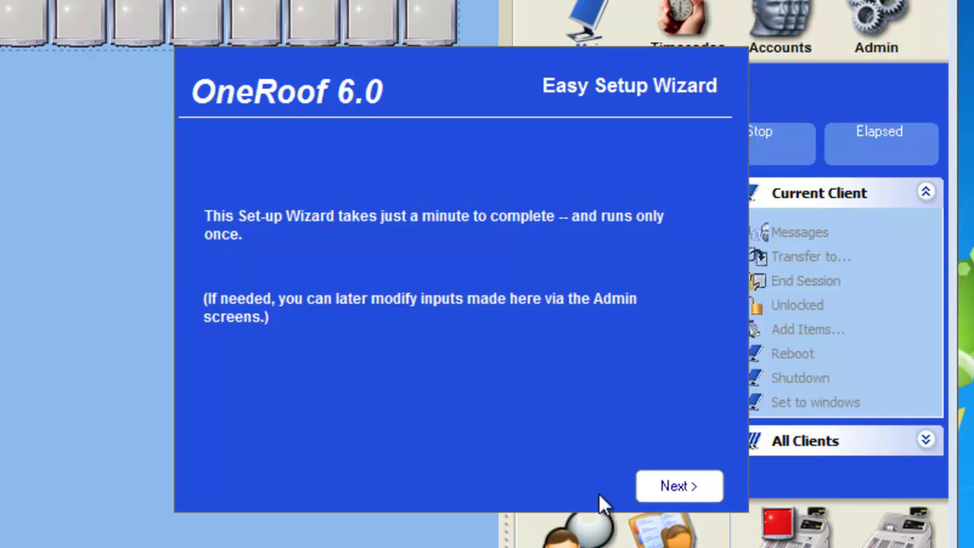
- Enable Play & Pay Mode with an hourly rate of 6 in the Easy Setup Wizard
{"action": "left_click", "coordinate": [677, 490]}
{"action": "left_click", "coordinate": [678, 491]}
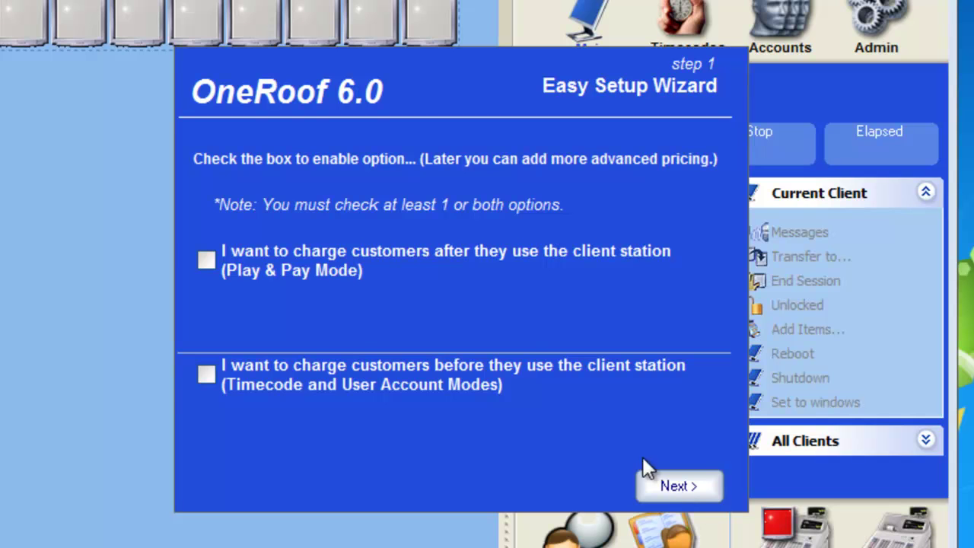
{"action": "left_click", "coordinate": [207, 260]}
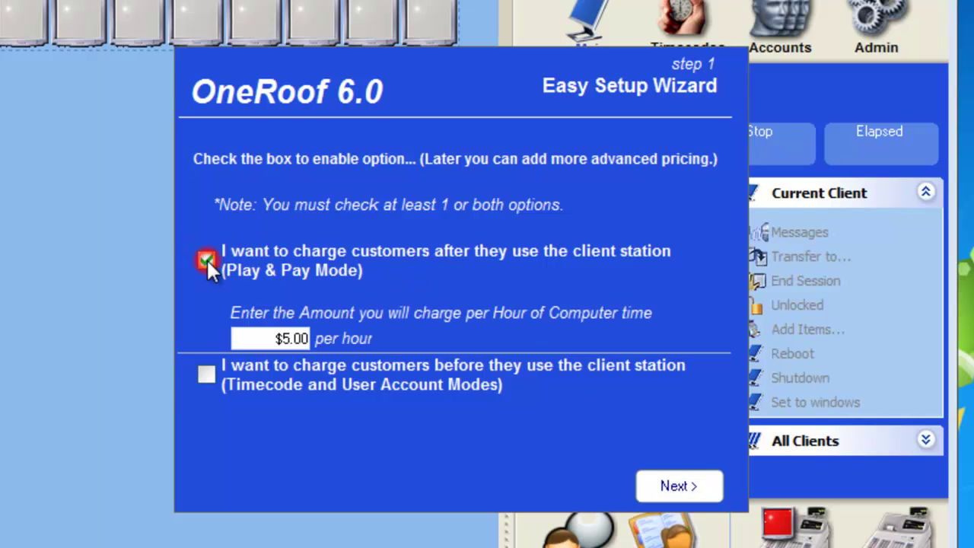
{"action": "double_click", "coordinate": [281, 337]}
{"action": "type", "text": "6"}
{"action": "left_click", "coordinate": [665, 478]}
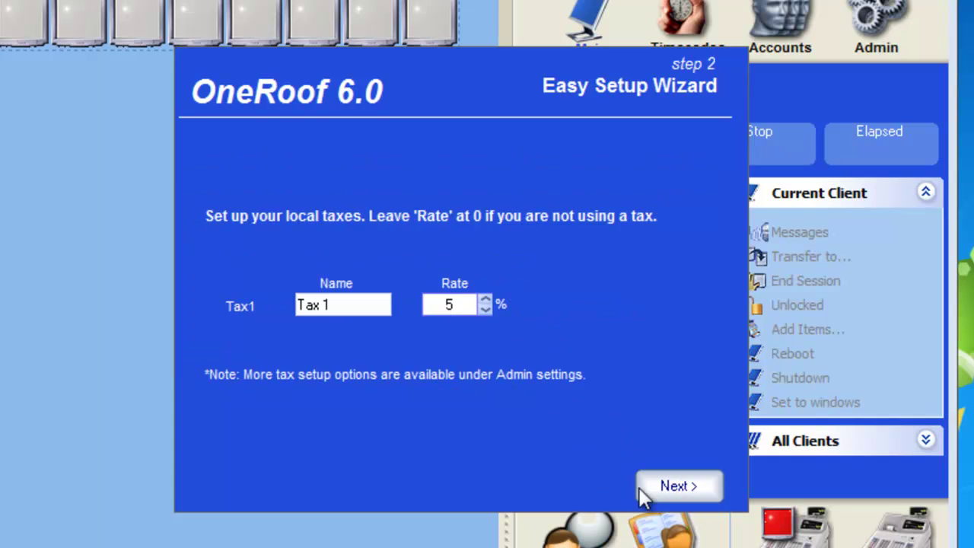
- Keep the 5% Tax 1 rate, check the master password, and advance to the OneRoof Support page
{"action": "left_click", "coordinate": [684, 491]}
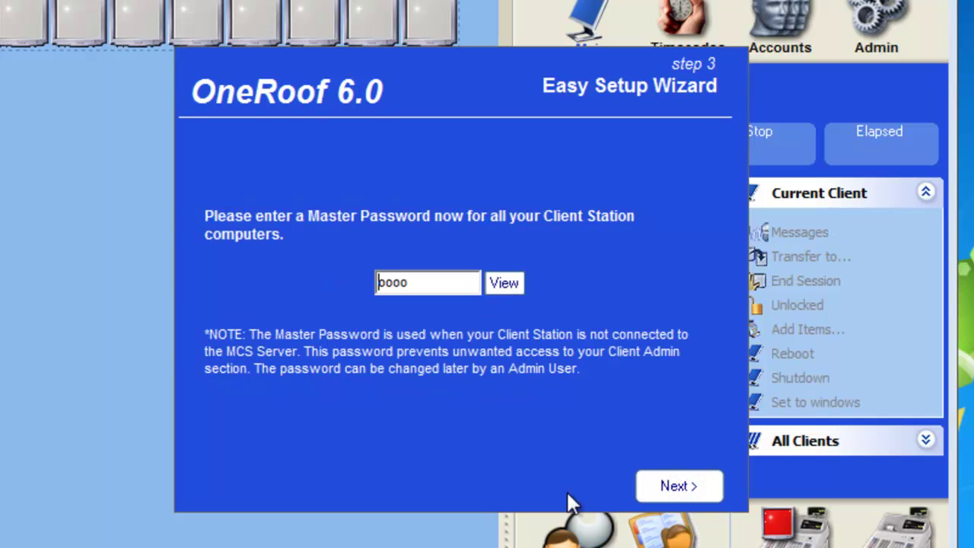
{"action": "left_click", "coordinate": [502, 285]}
{"action": "left_click", "coordinate": [502, 283]}
{"action": "left_click", "coordinate": [504, 284]}
{"action": "left_click_drag", "start_coordinate": [411, 282], "coordinate": [313, 290]}
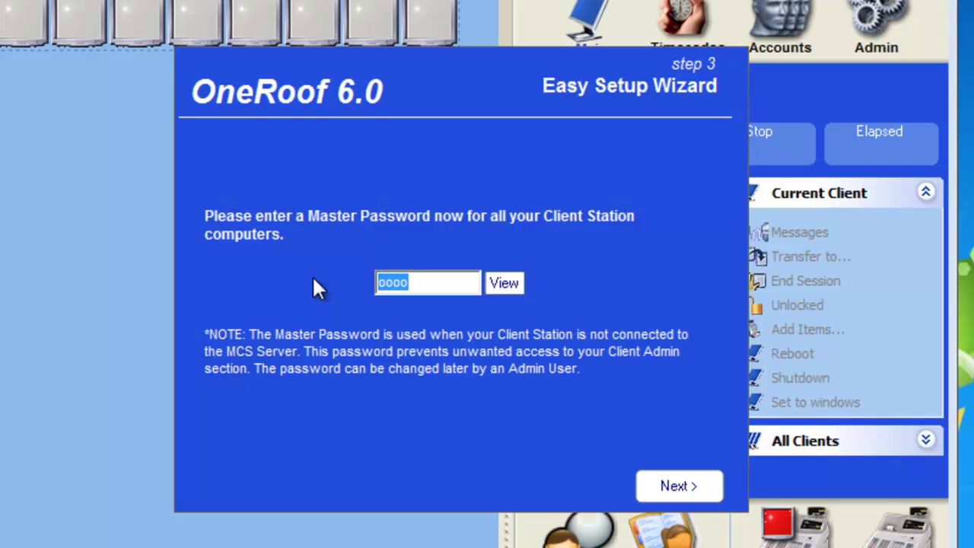
{"action": "left_click", "coordinate": [699, 494]}
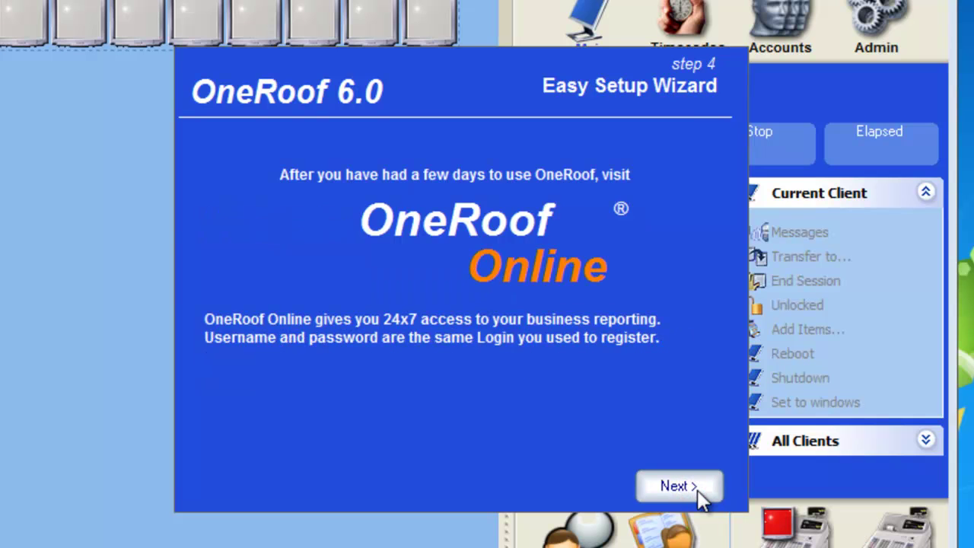
{"action": "left_click", "coordinate": [699, 493]}
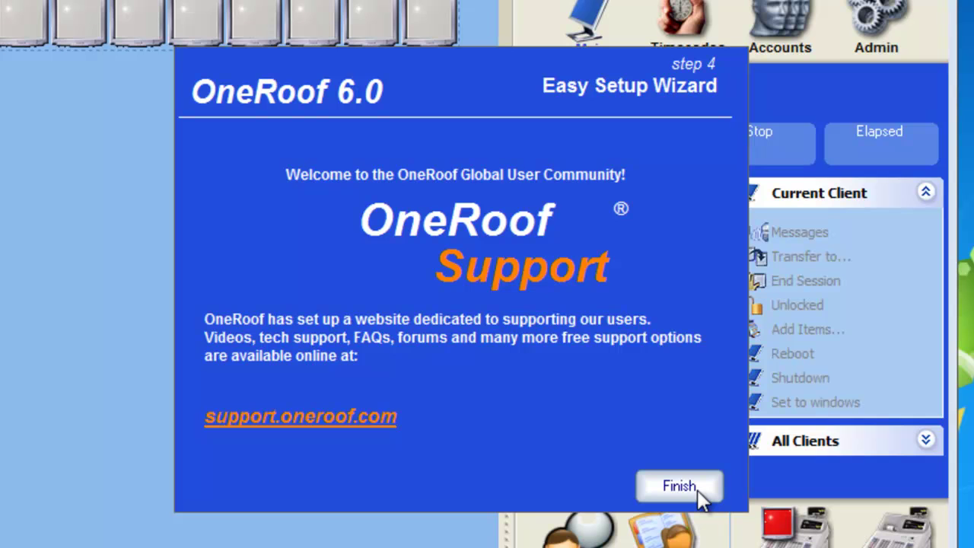
- Finish the Easy Setup Wizard to reach the OneRoof Server main console
{"action": "left_click", "coordinate": [680, 487]}
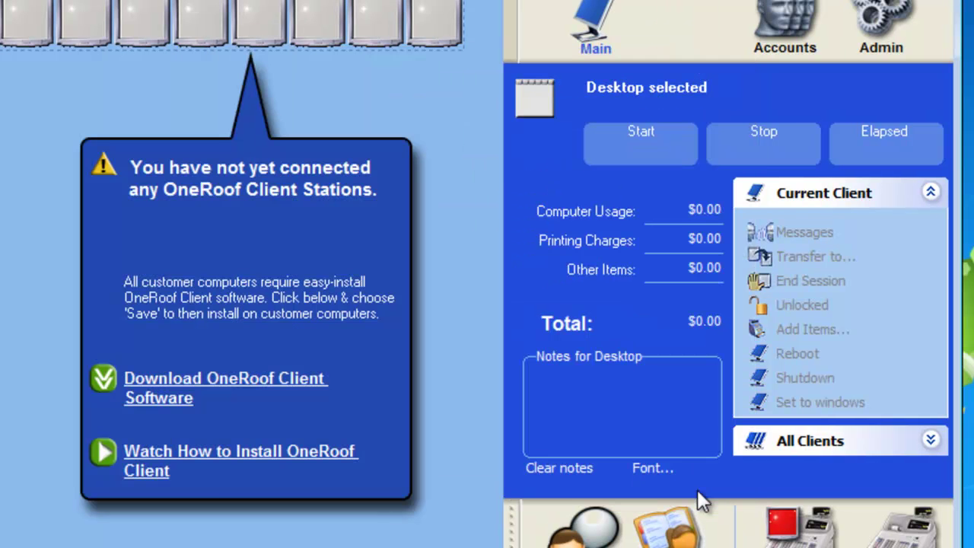